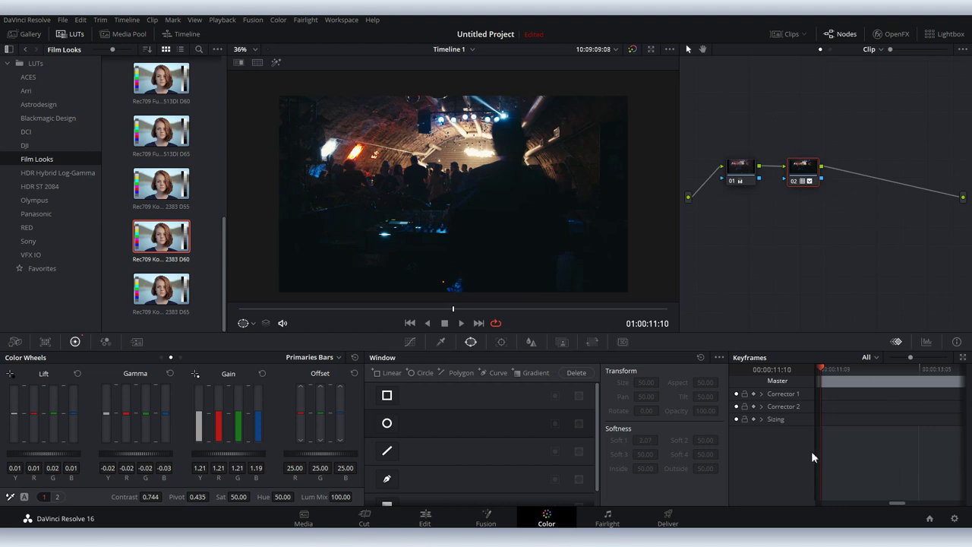
Show the RGB parade scopes, clip info and Keyframes panels, briefly expanding the keyframe timeline to full width.
left_click(926, 342)
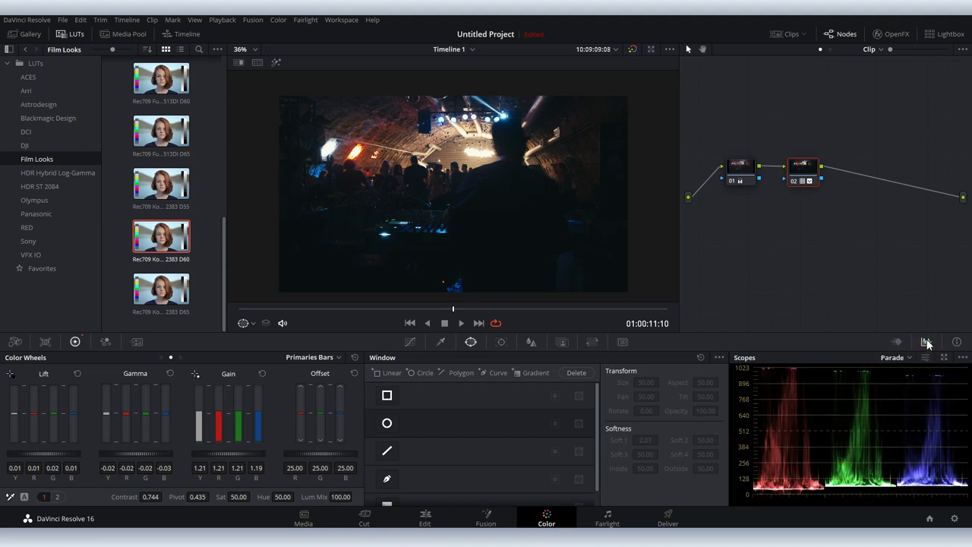
left_click(956, 342)
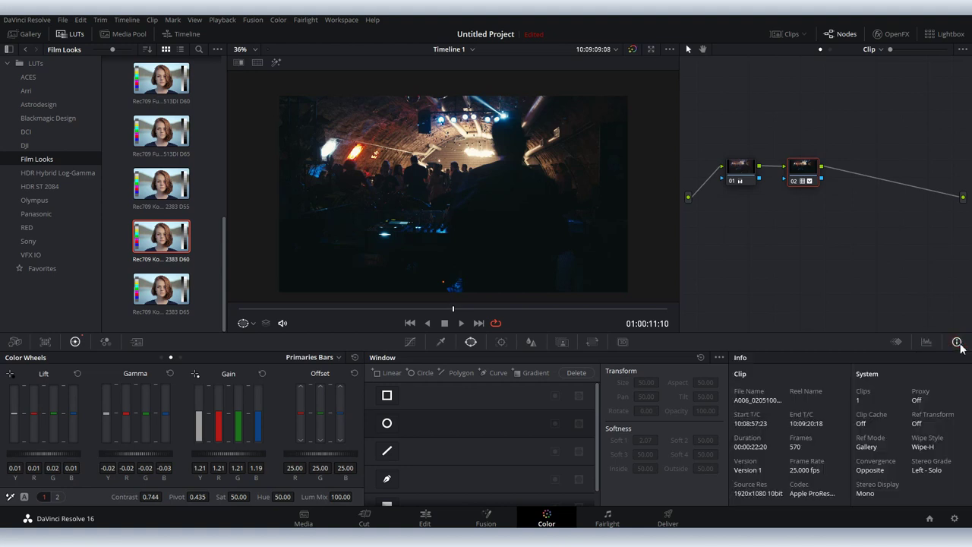
left_click(898, 342)
left_click_drag(821, 367, 794, 368)
scroll(895, 357, "up", 3)
scroll(894, 367, "down", 3)
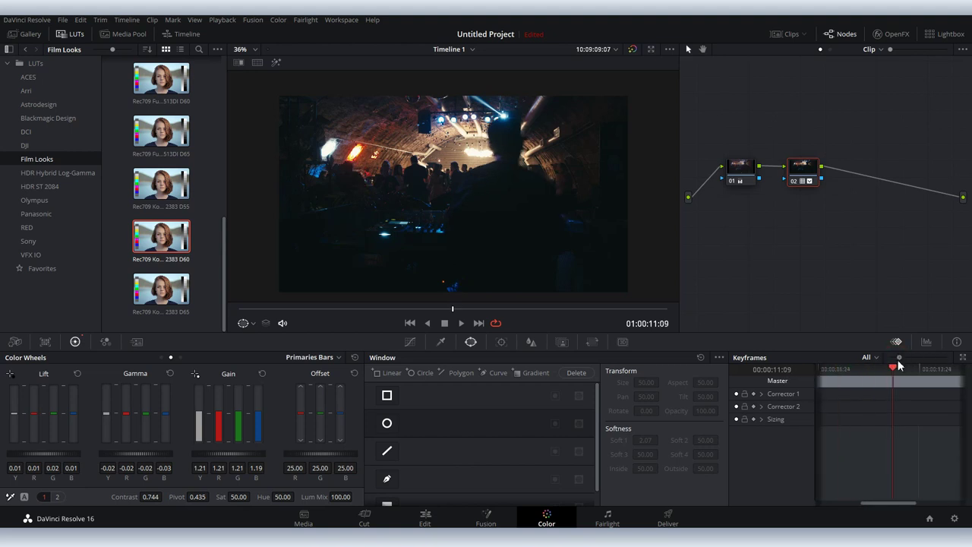
scroll(893, 367, "down", 2)
left_click(962, 357)
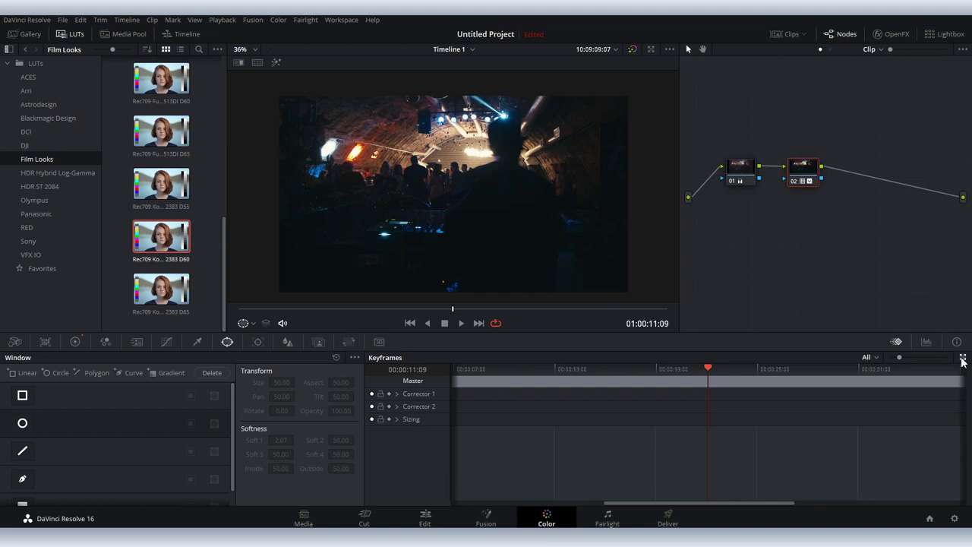
left_click(962, 357)
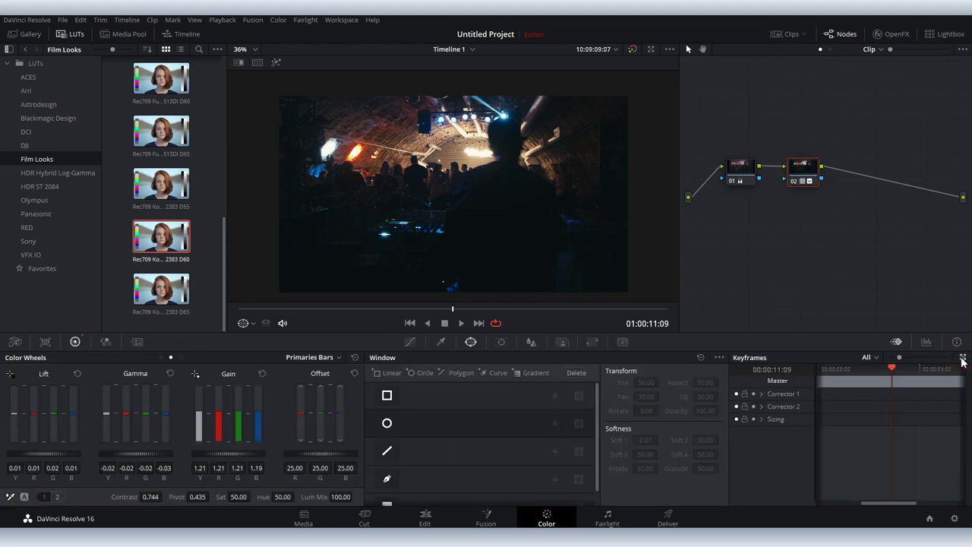
Park the playhead at 01:00:10:24 and check node 01 before reselecting node 02.
left_click_drag(891, 369, 886, 390)
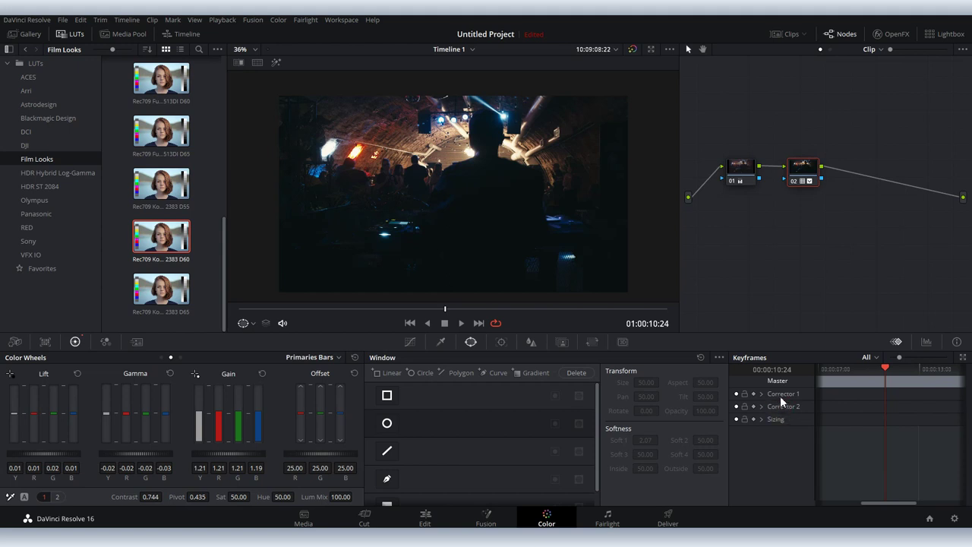
left_click(749, 179)
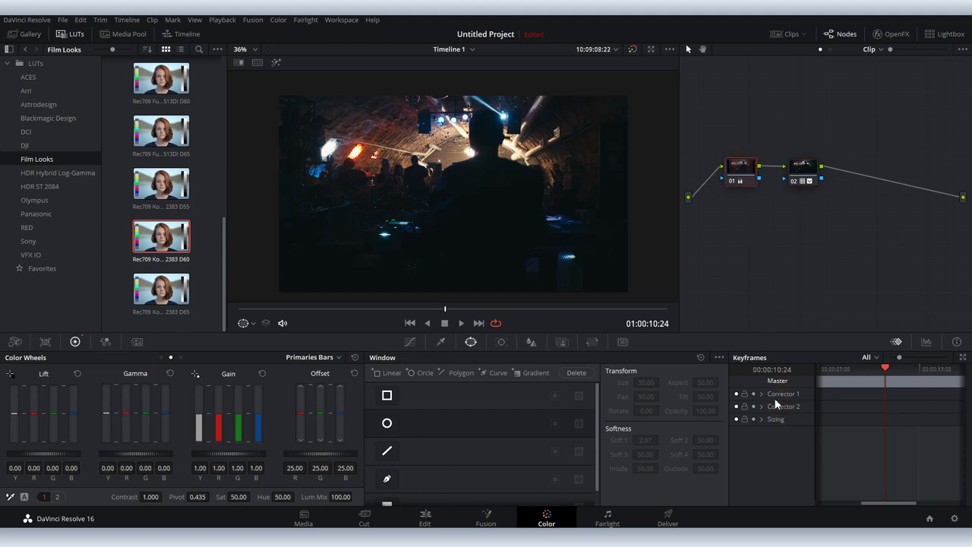
left_click(804, 169)
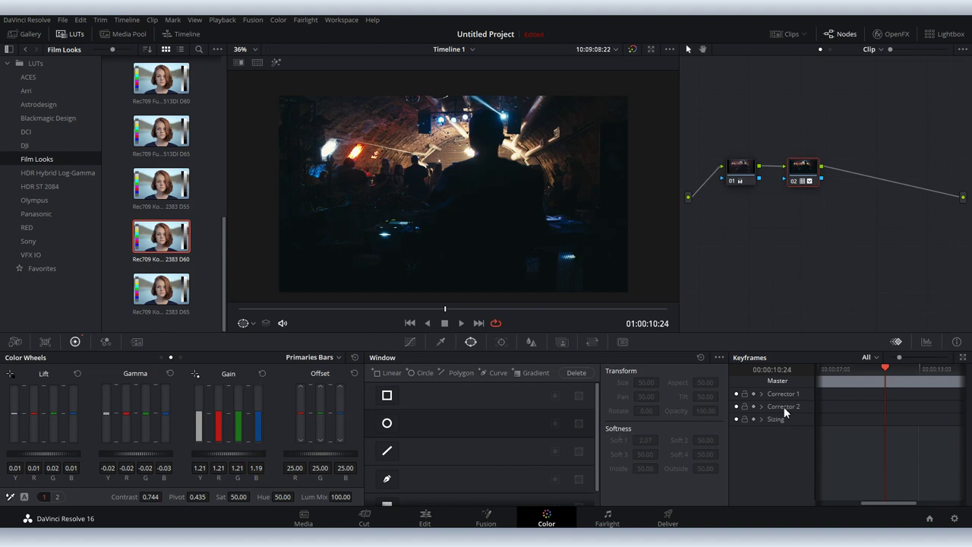
Add serial corrector node 03 with Alt+S and move the playhead to 01:00:10:04.
key("alt+s")
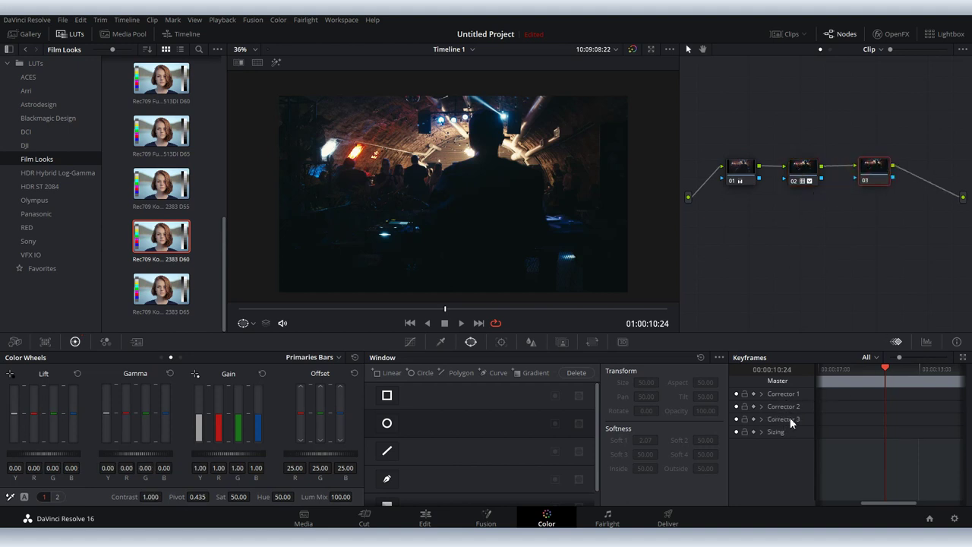
left_click(761, 419)
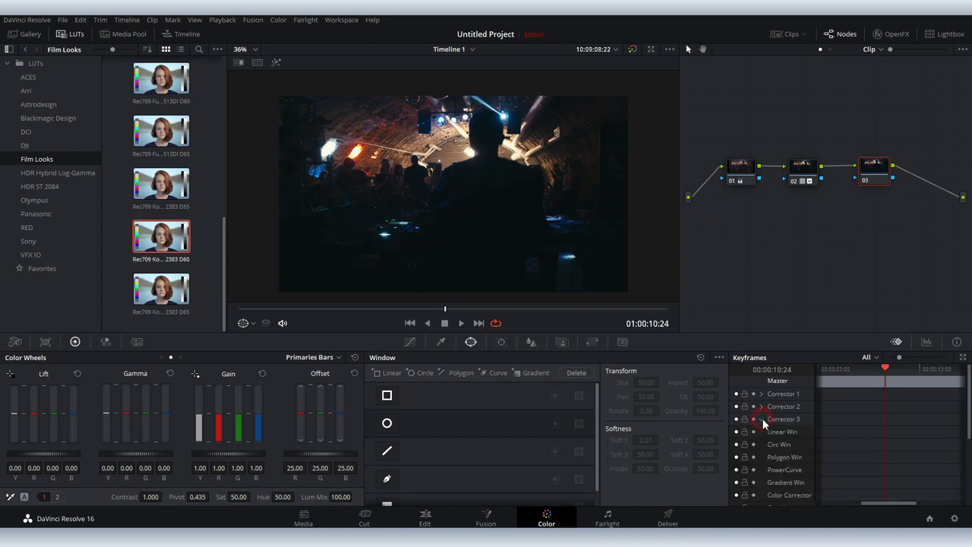
scroll(775, 430, "down", 5)
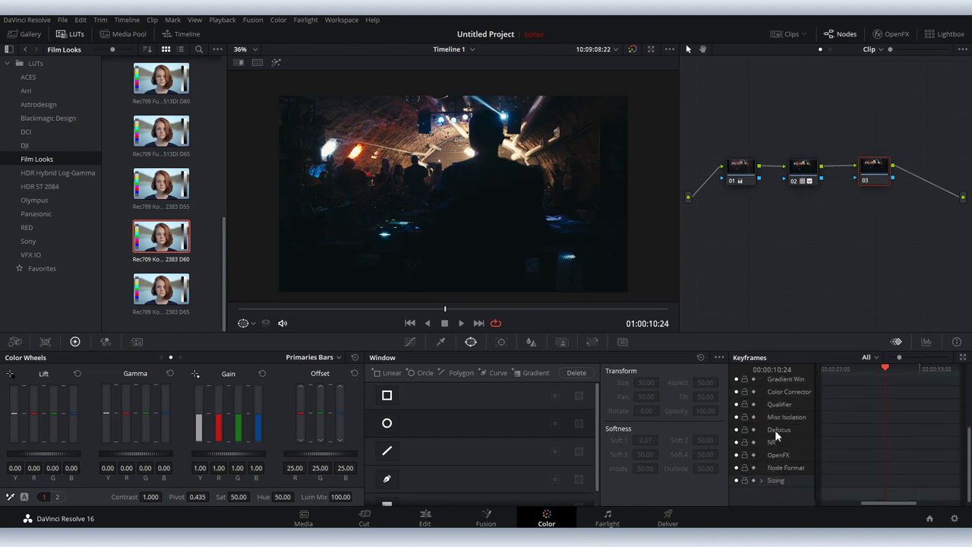
scroll(775, 429, "up", 5)
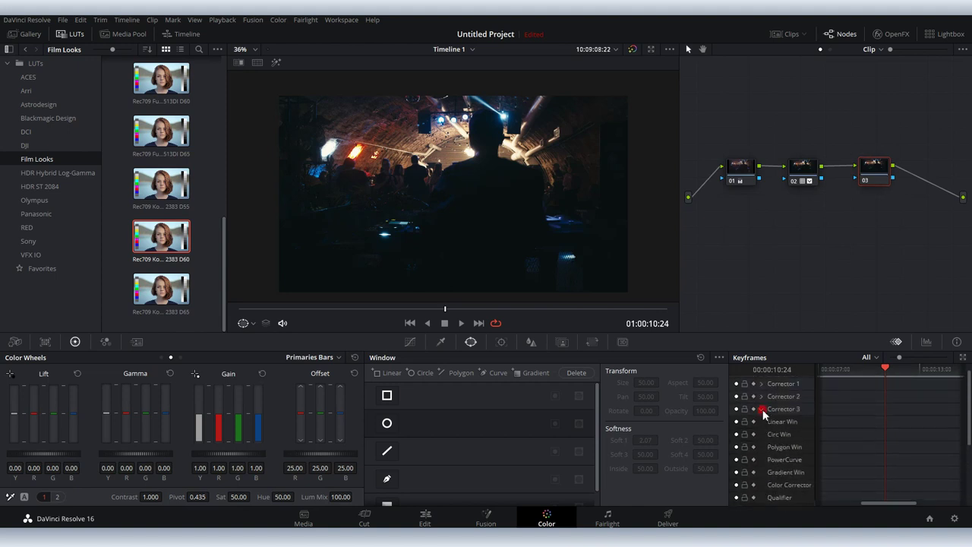
left_click(761, 419)
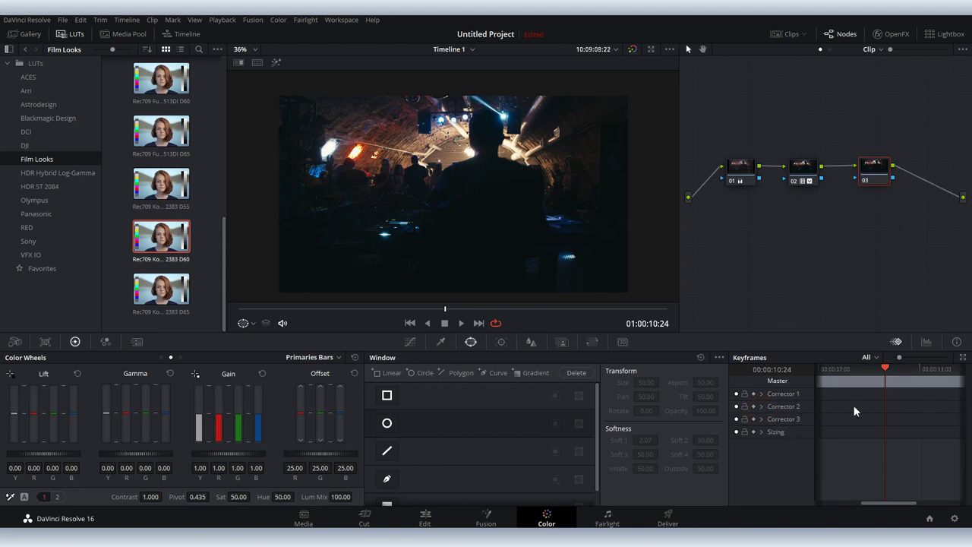
left_click_drag(880, 383, 871, 382)
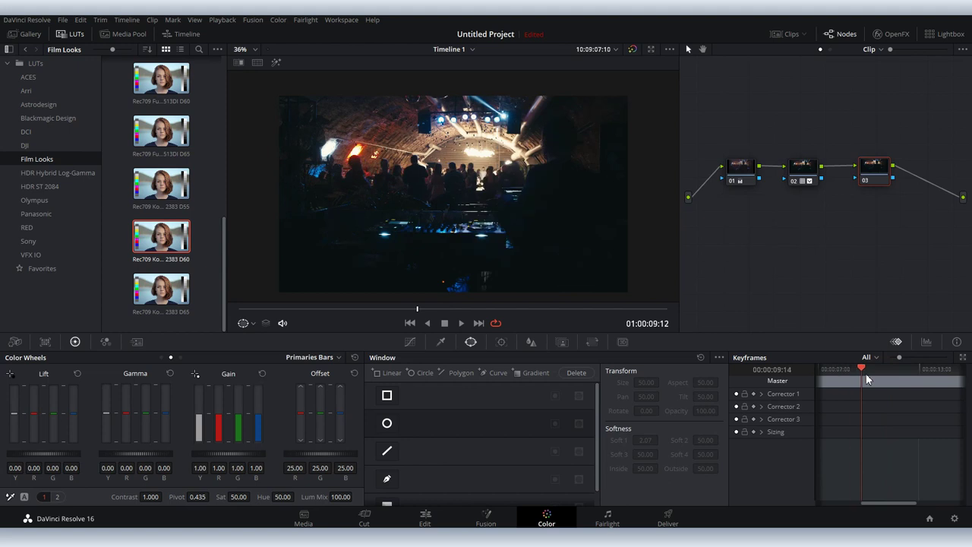
Add a static keyframe on Corrector 3 at 01:00:10:04, raise offset to 44.20 and play back.
right_click(869, 422)
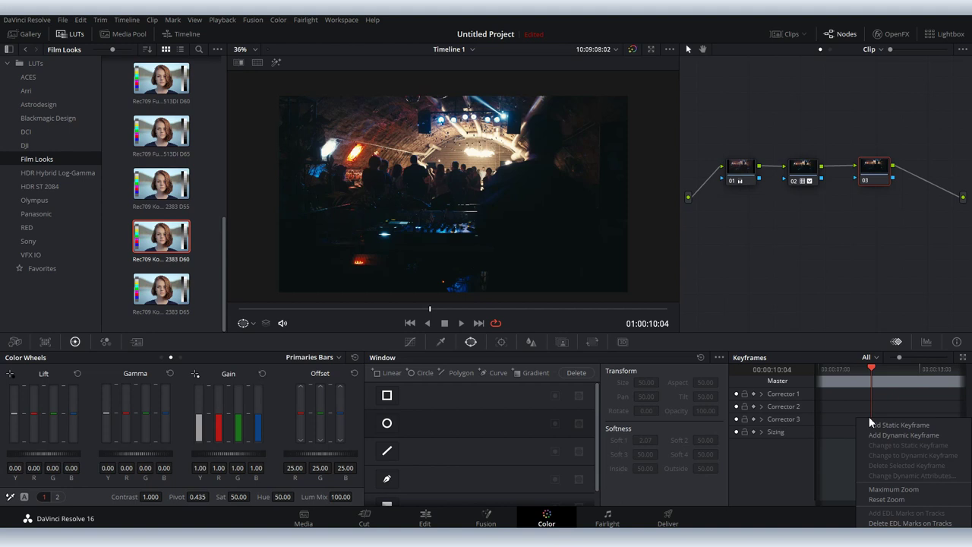
left_click(875, 424)
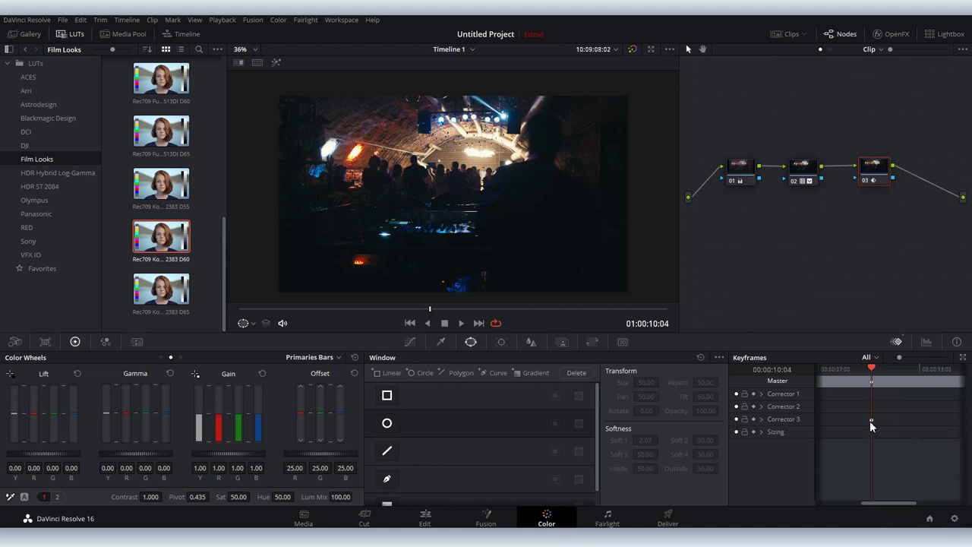
mouse_move(329, 453)
left_mouse_down()
mouse_move(839, 365)
mouse_move(914, 372)
mouse_move(855, 380)
left_mouse_up()
key("space")
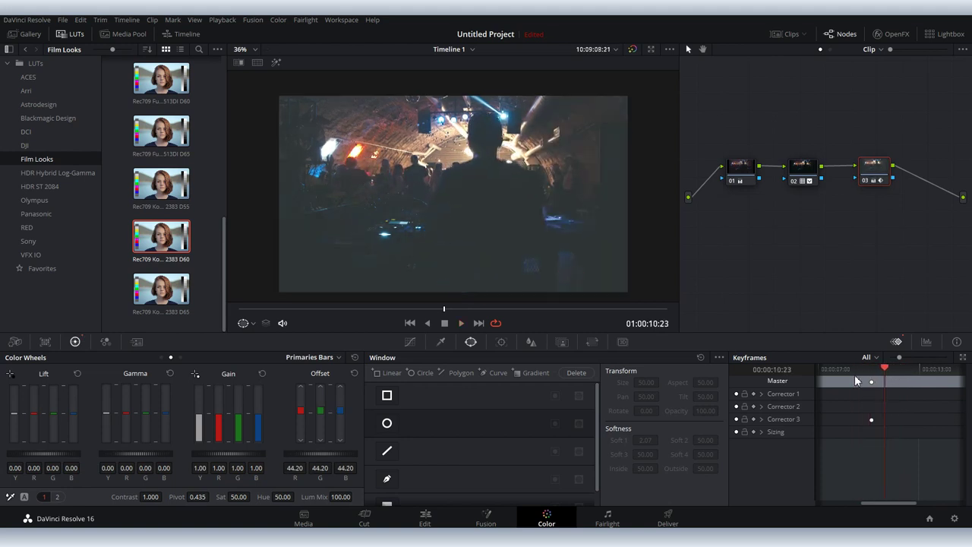
Add static Corrector 3 keyframes at 01:00:10:19 and 01:00:11:19, then return to 01:00:10:04.
right_click(894, 419)
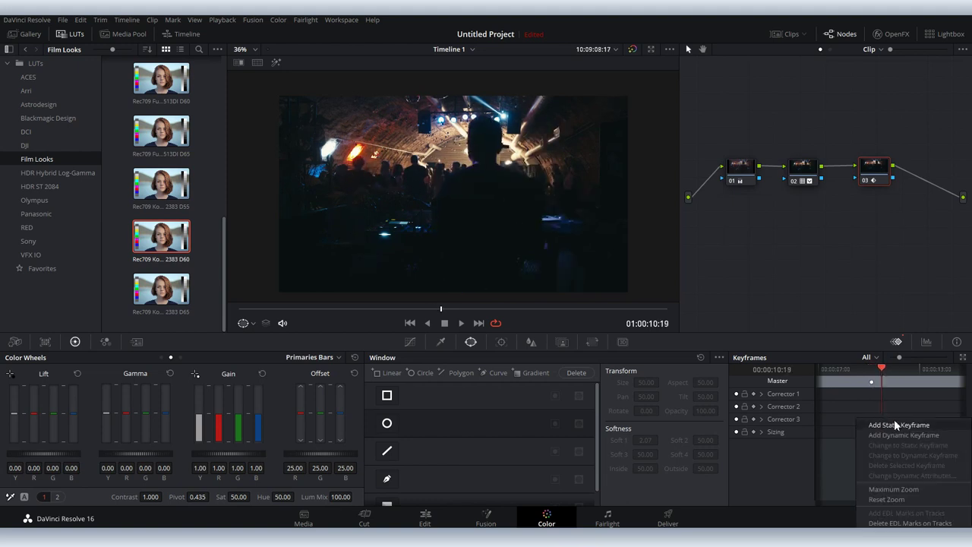
left_click(899, 424)
mouse_move(881, 369)
left_mouse_down()
mouse_move(893, 386)
mouse_move(910, 382)
mouse_move(891, 383)
left_mouse_up()
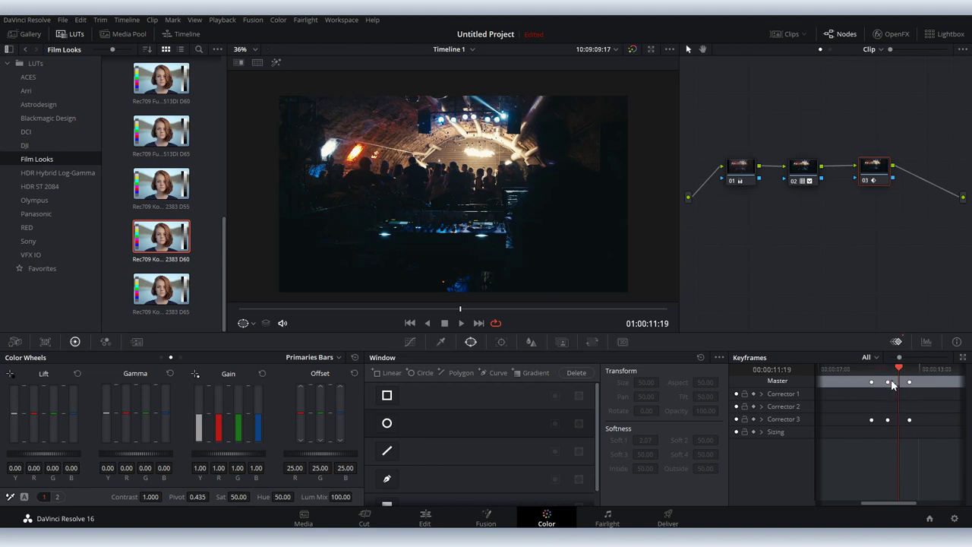
mouse_move(889, 367)
left_mouse_down()
mouse_move(873, 378)
mouse_move(933, 360)
mouse_move(900, 362)
left_mouse_up()
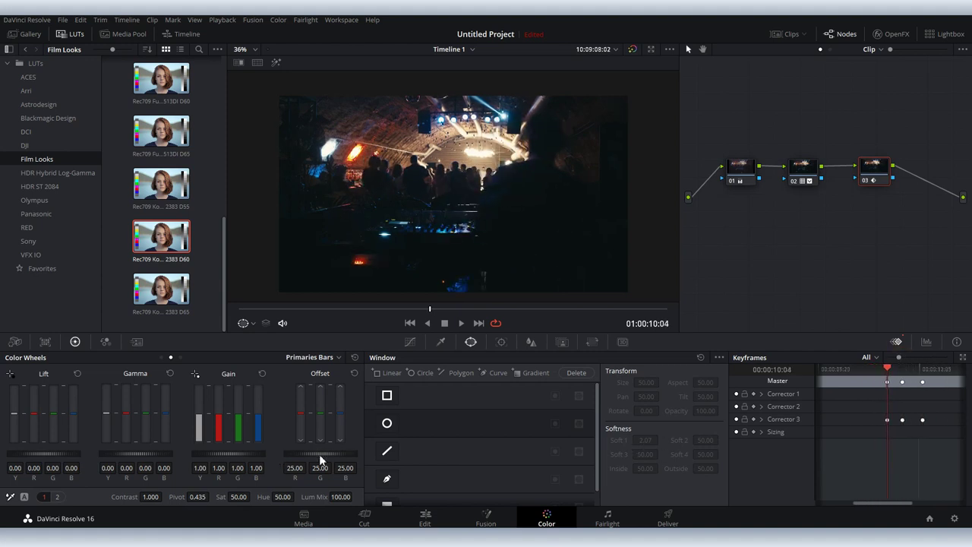
Raise offset to 48.60 and gain to 1.41 for a flash, preview, and delete the selected keyframes.
left_click_drag(320, 454, 328, 454)
left_click_drag(231, 454, 274, 454)
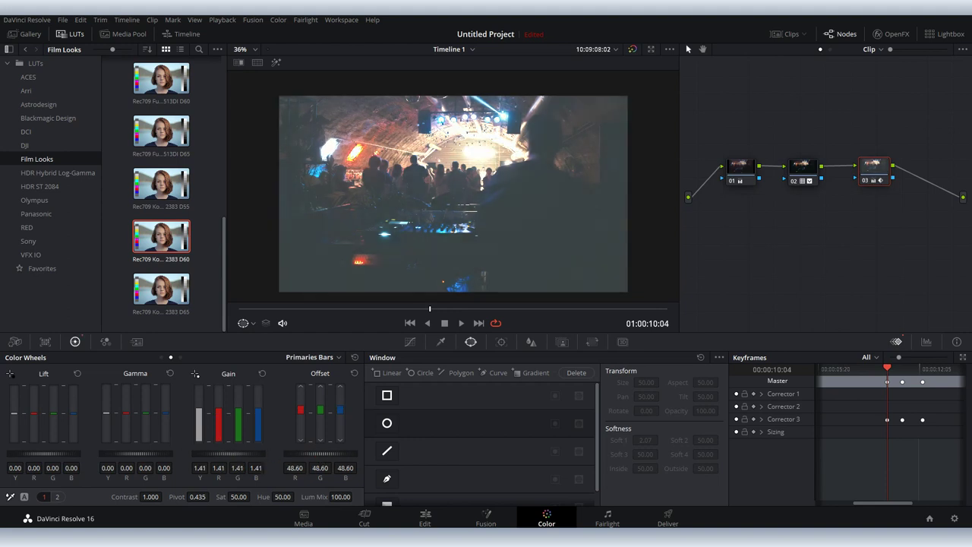
left_click_drag(887, 369, 923, 373)
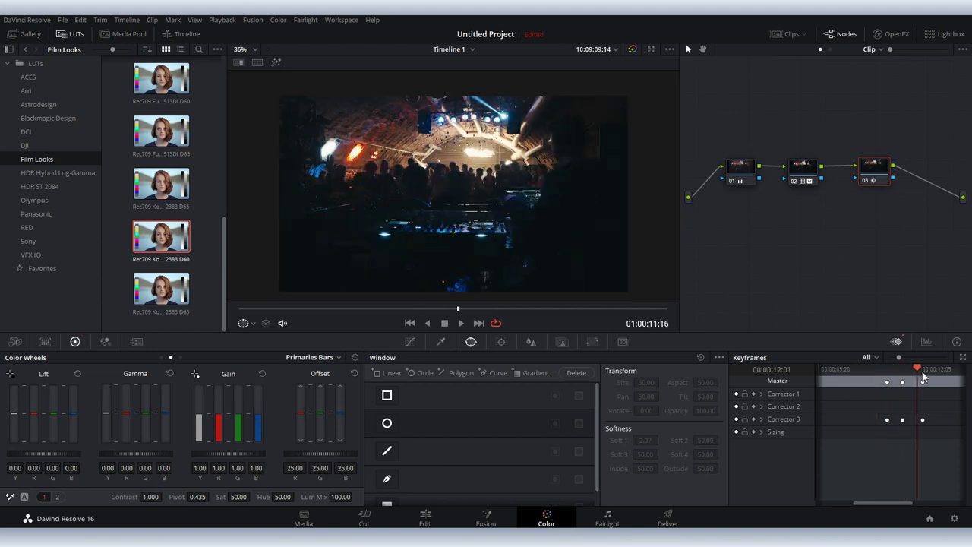
key("space")
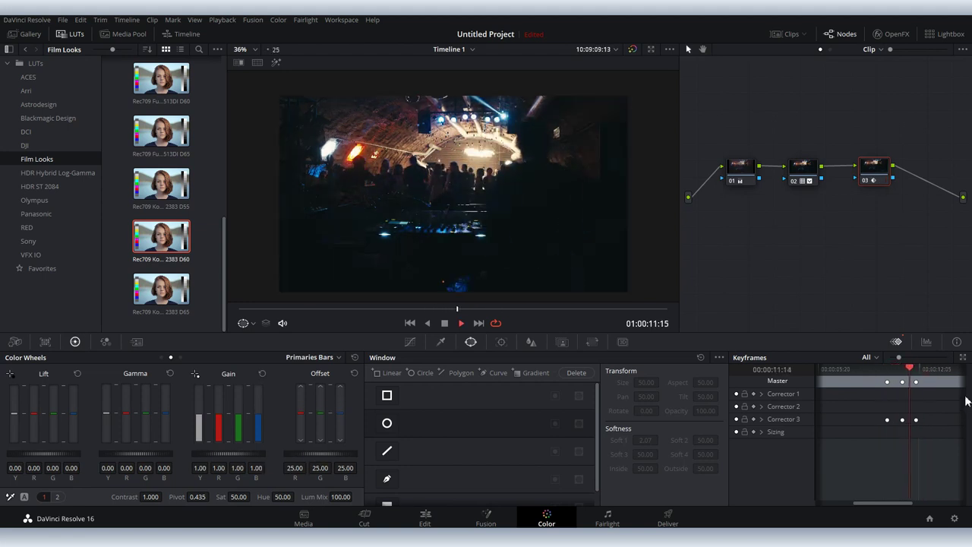
left_click_drag(883, 369, 912, 370)
key("Delete")
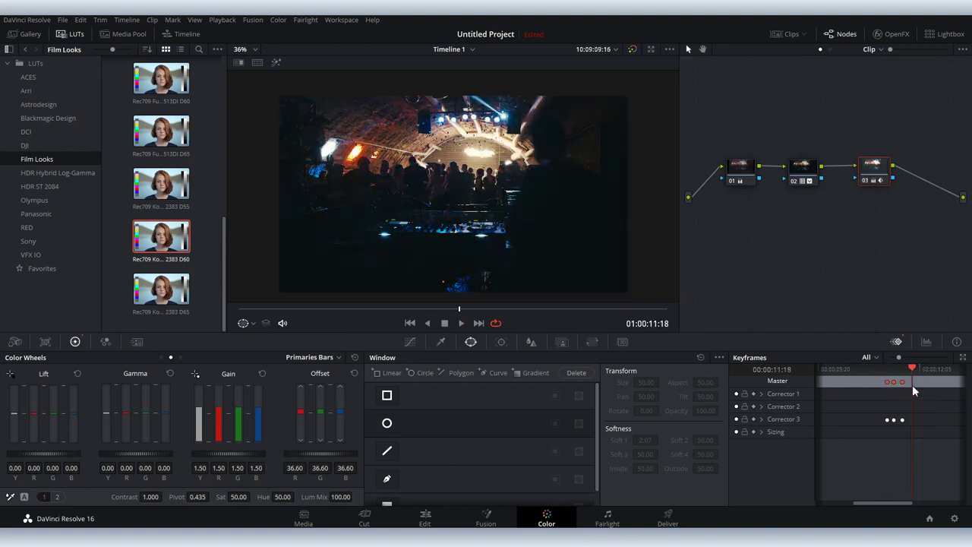
Add dynamic Corrector 3 keyframes at around 01:00:08 and at 01:00:09:13.
left_click(854, 384)
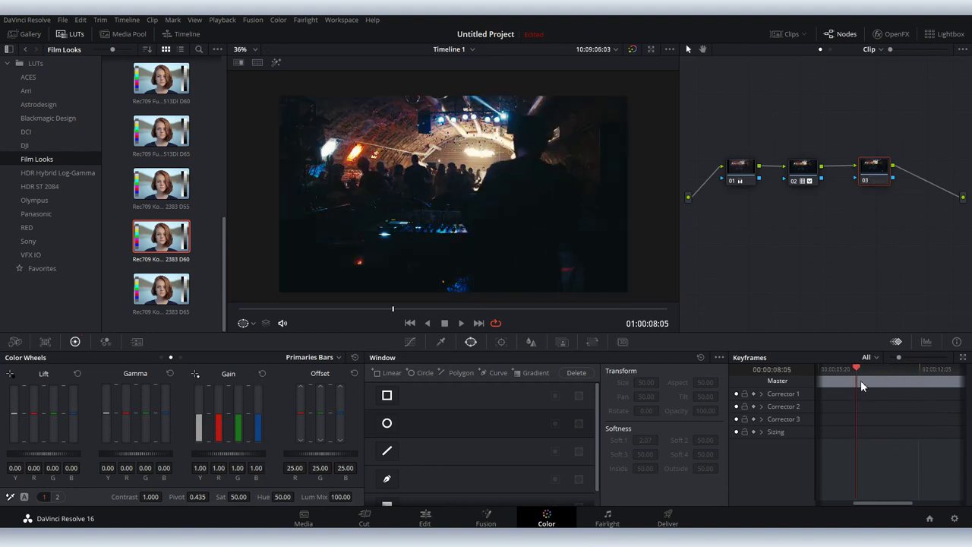
right_click(855, 419)
left_click(882, 438)
left_click(877, 410)
right_click(878, 417)
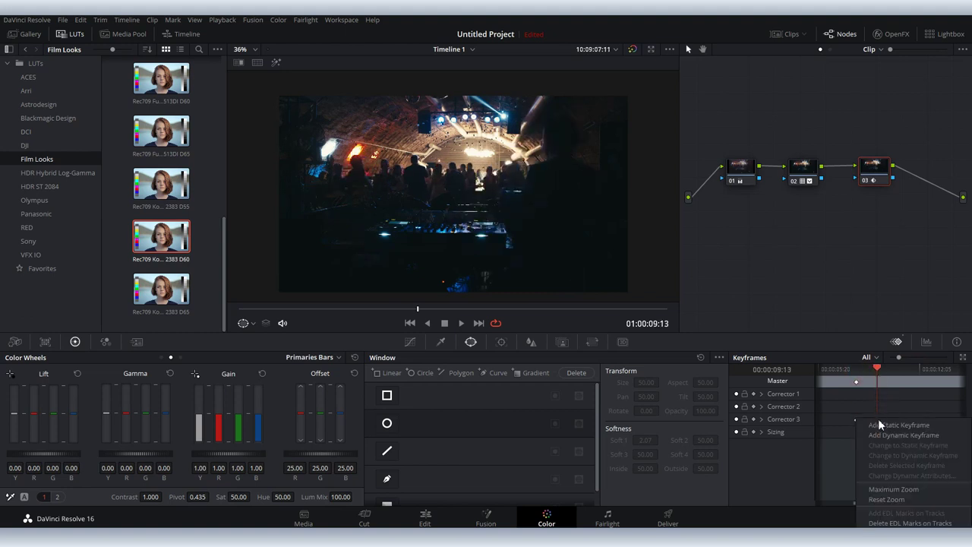
left_click(885, 435)
Drain saturation to 0.00 at 01:00:09:09 for black and white, then scrub through the change.
left_click(871, 370)
mouse_move(872, 370)
left_mouse_down()
mouse_move(931, 365)
mouse_move(895, 362)
left_mouse_up()
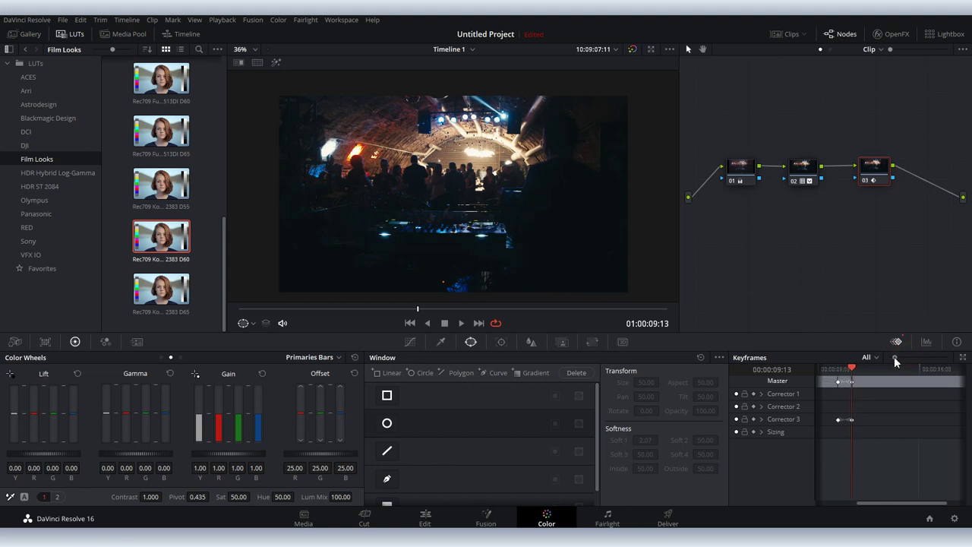
left_click_drag(247, 496, 275, 500)
left_click(850, 370)
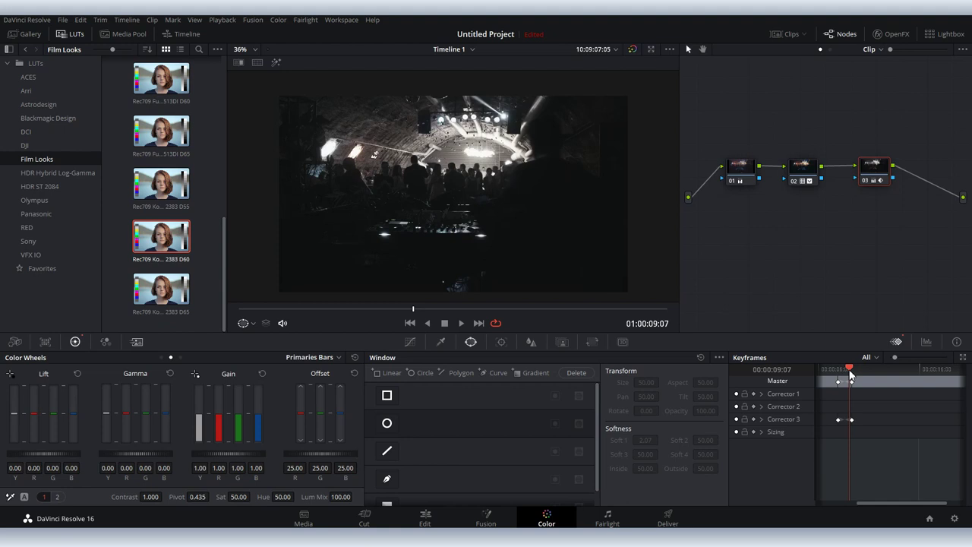
left_click_drag(850, 374, 852, 370)
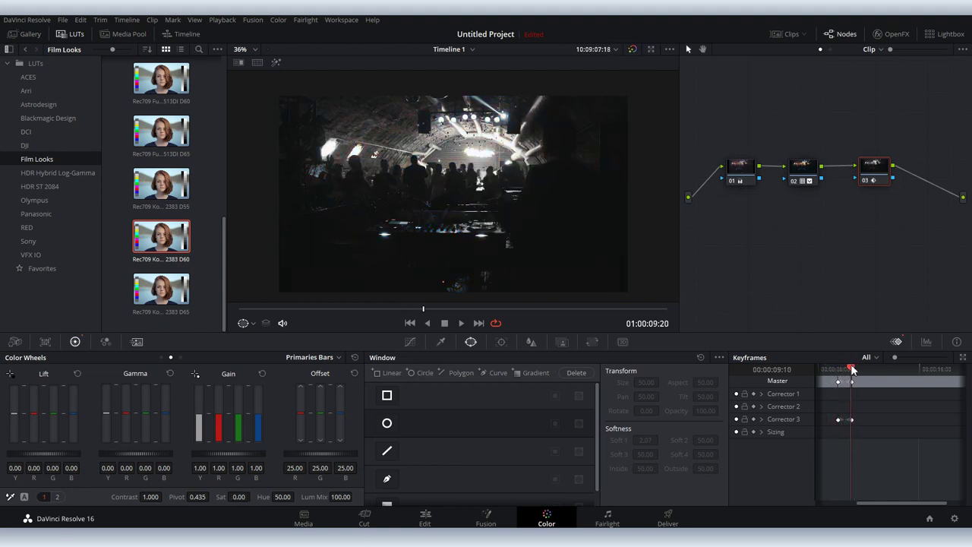
mouse_move(895, 357)
left_mouse_down()
mouse_move(905, 357)
mouse_move(894, 357)
left_mouse_up()
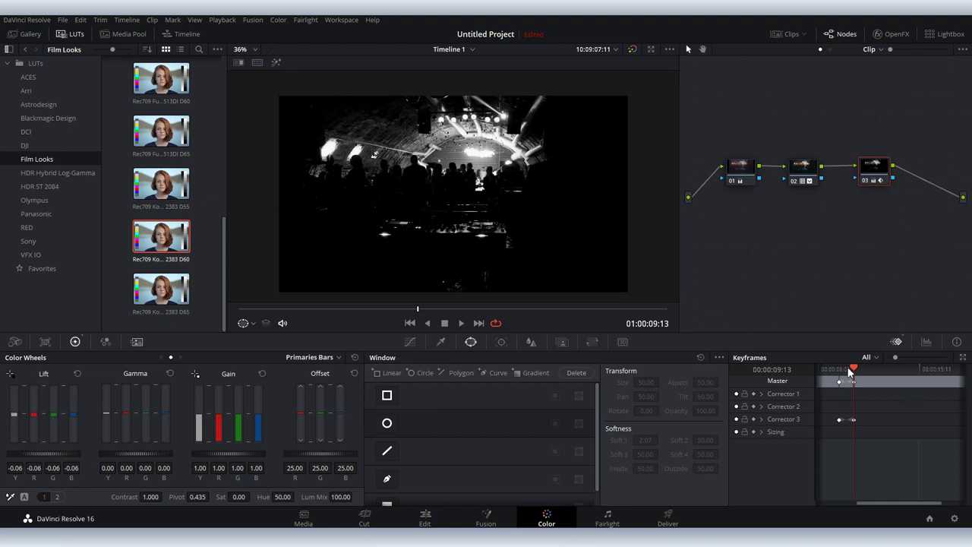
Stop playback at 01:00:07:17 and delete the selected keyframes.
left_click(834, 373)
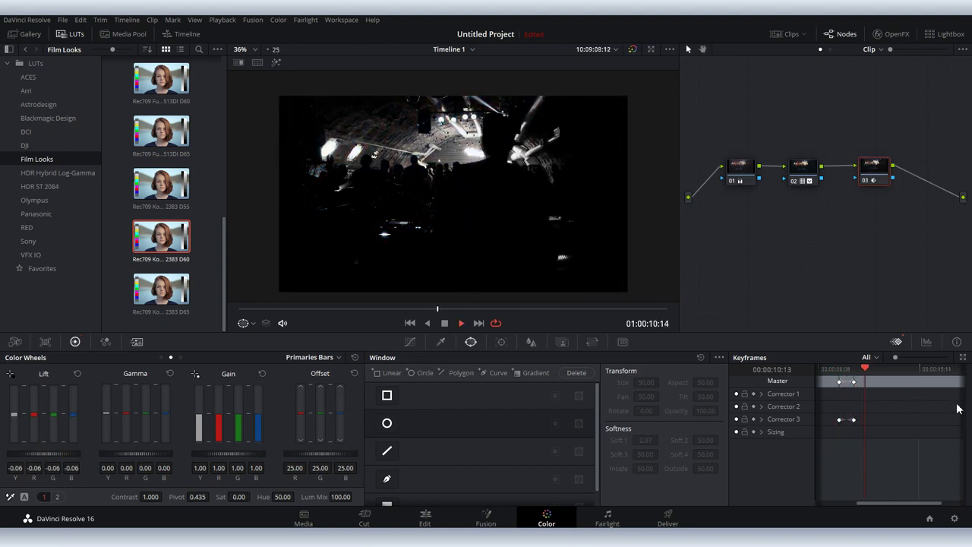
key("space")
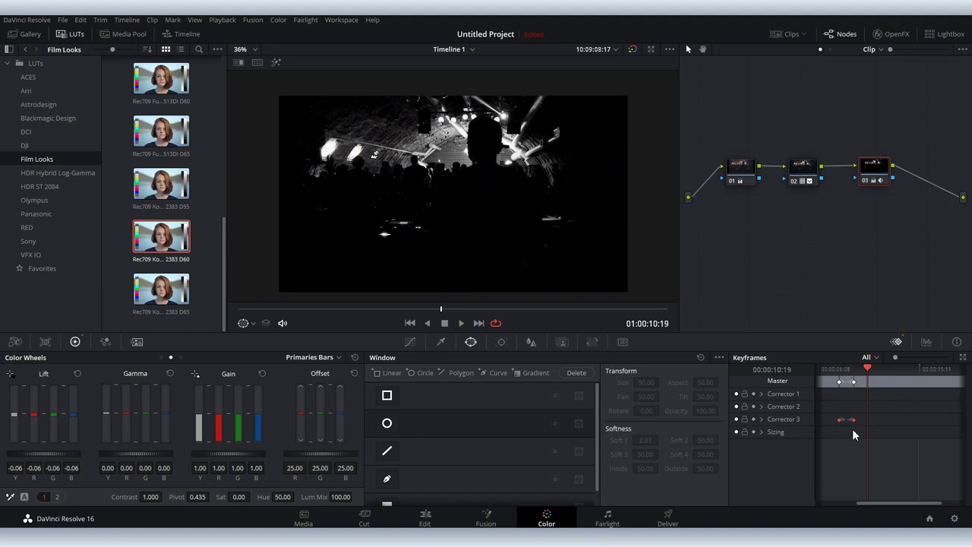
key("Delete")
Add a dynamic keyframe on Corrector 3 at 01:00:09:06, near the clip start.
left_click(849, 372)
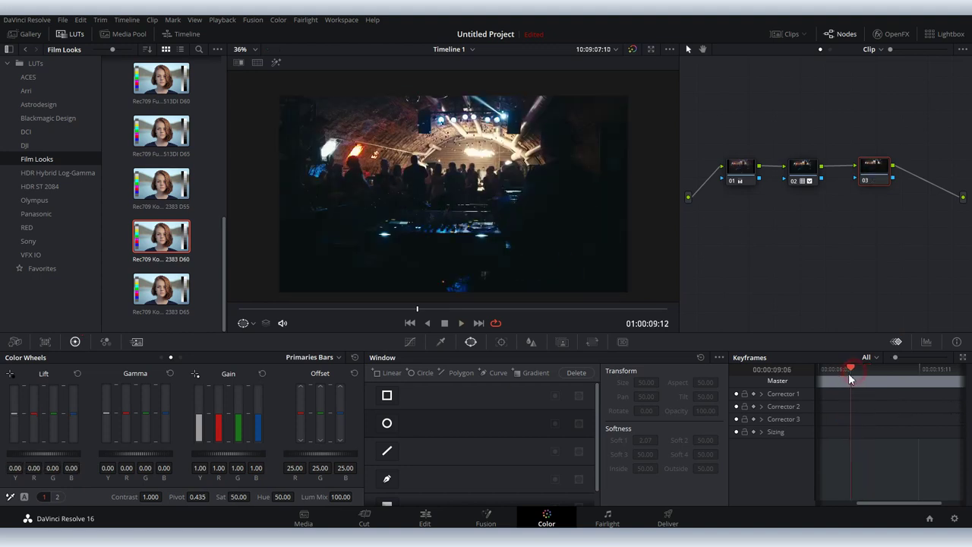
left_click(754, 420)
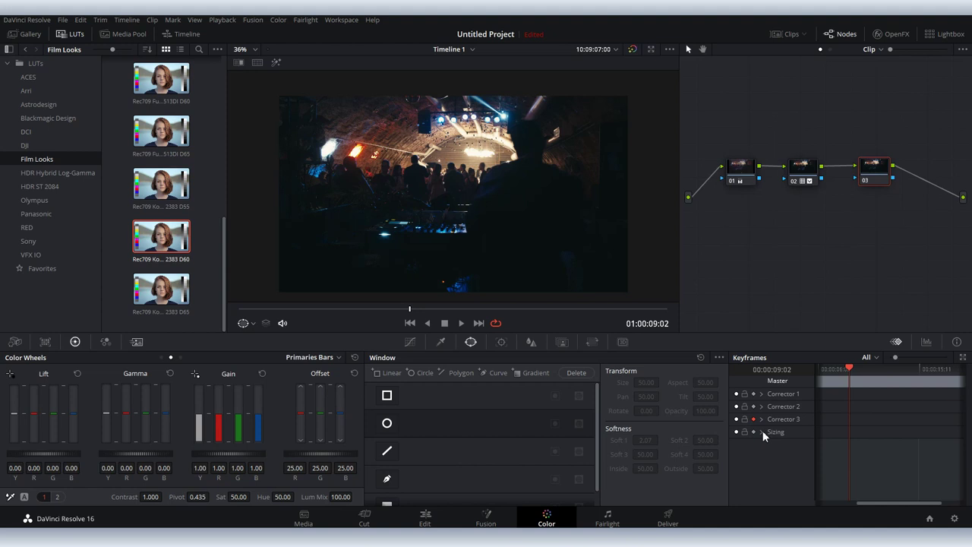
right_click(848, 417)
left_click(872, 435)
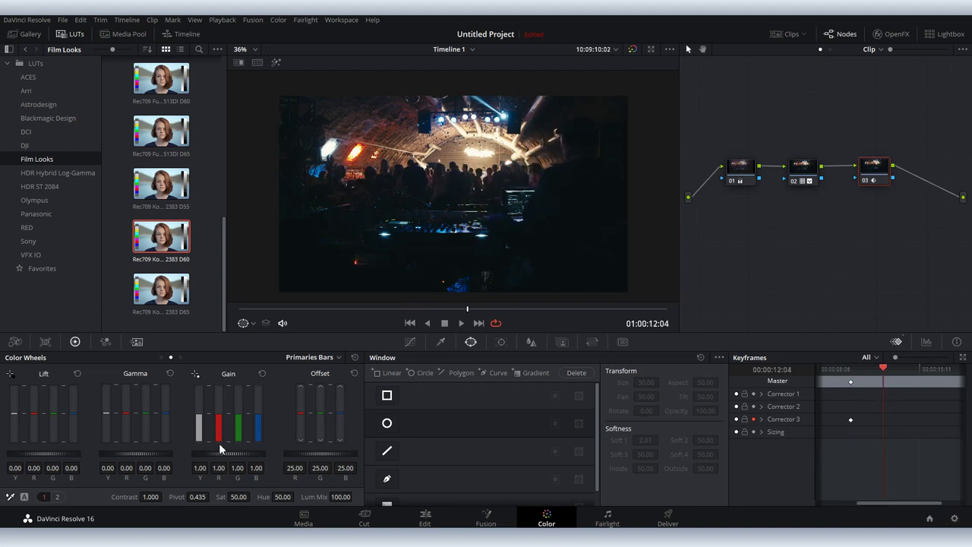
Try gain 0.39 with offset -4.60, then gain 1.57 with offset 21.60.
left_click_drag(224, 453, 175, 452)
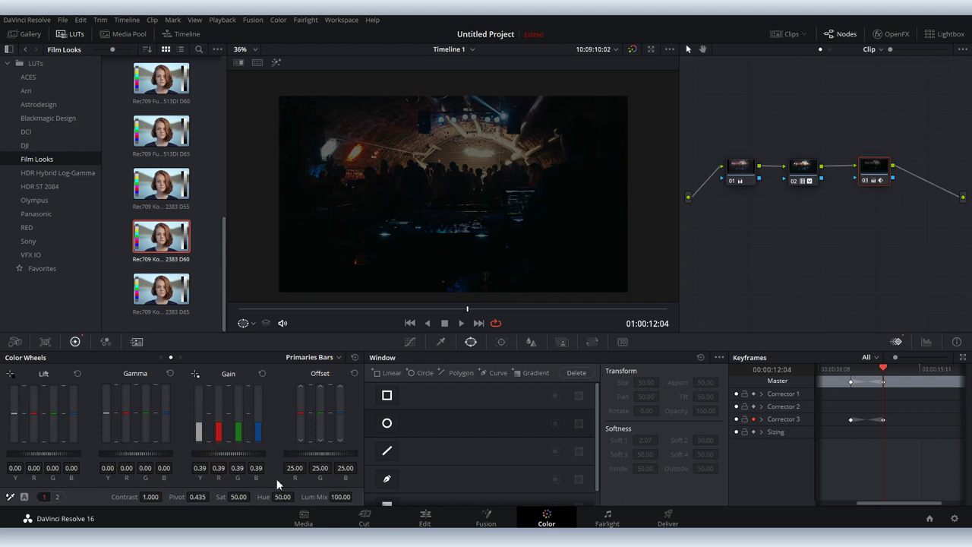
left_click_drag(319, 465, 299, 462)
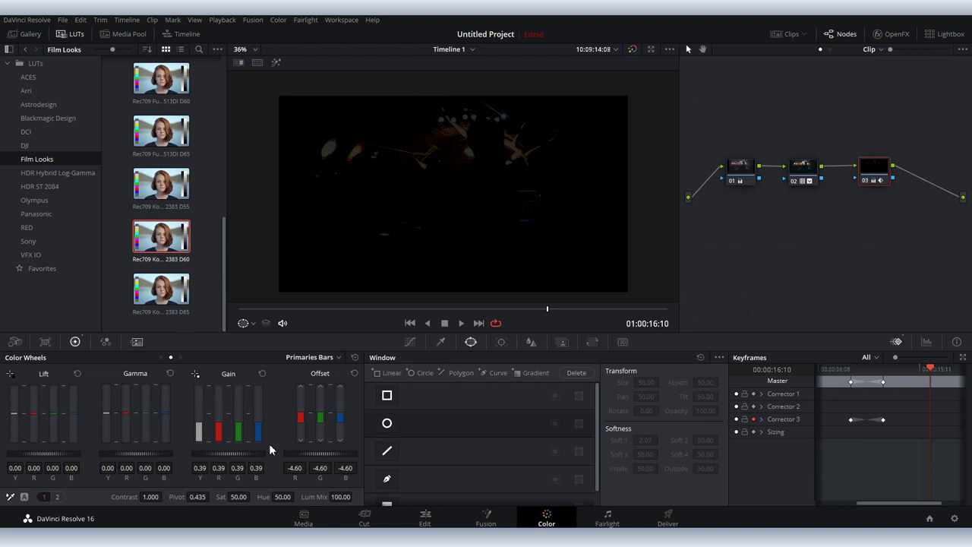
left_click_drag(223, 452, 274, 453)
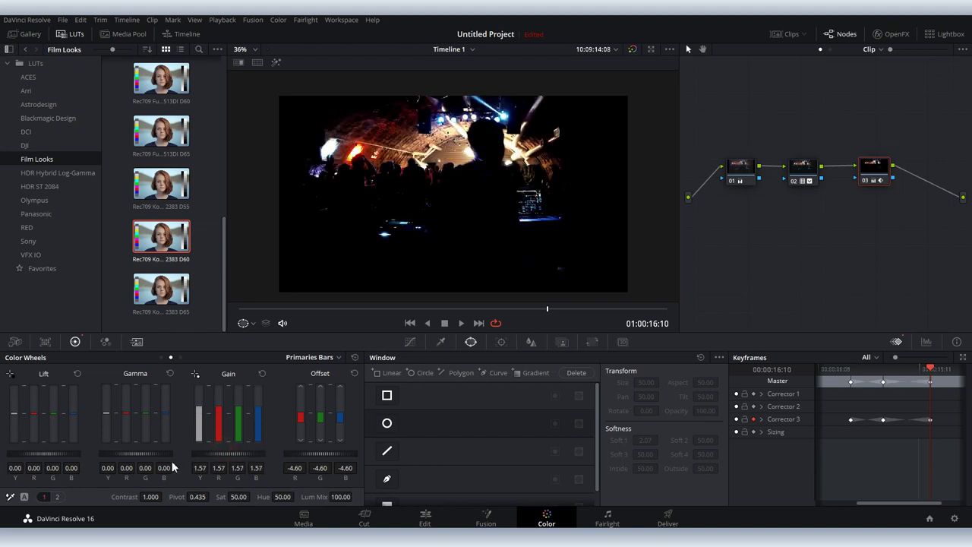
left_click_drag(304, 456, 424, 469)
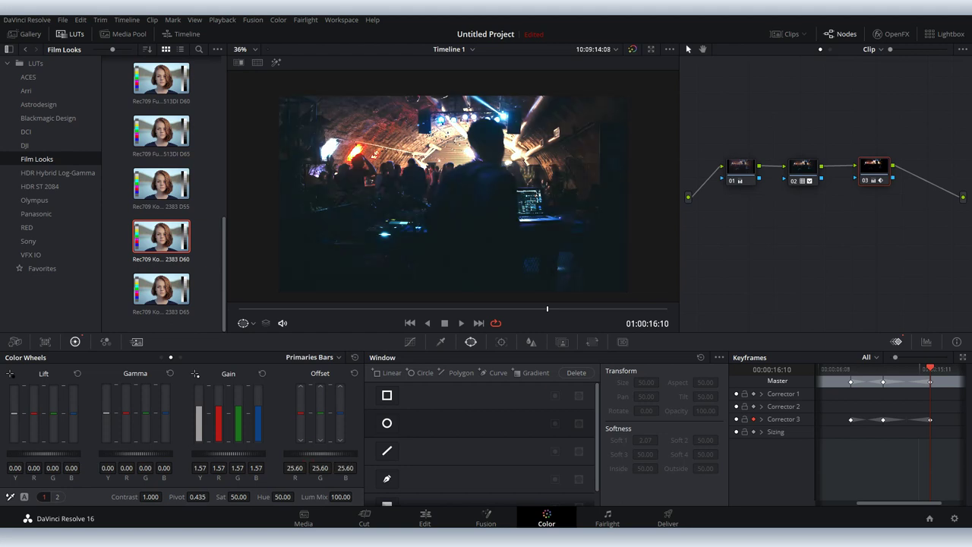
Preview the interpolated flash, then select and delete the two new Corrector 3 keyframes.
mouse_move(931, 381)
left_mouse_down()
mouse_move(849, 392)
mouse_move(931, 386)
left_mouse_up()
left_click_drag(874, 436, 935, 411)
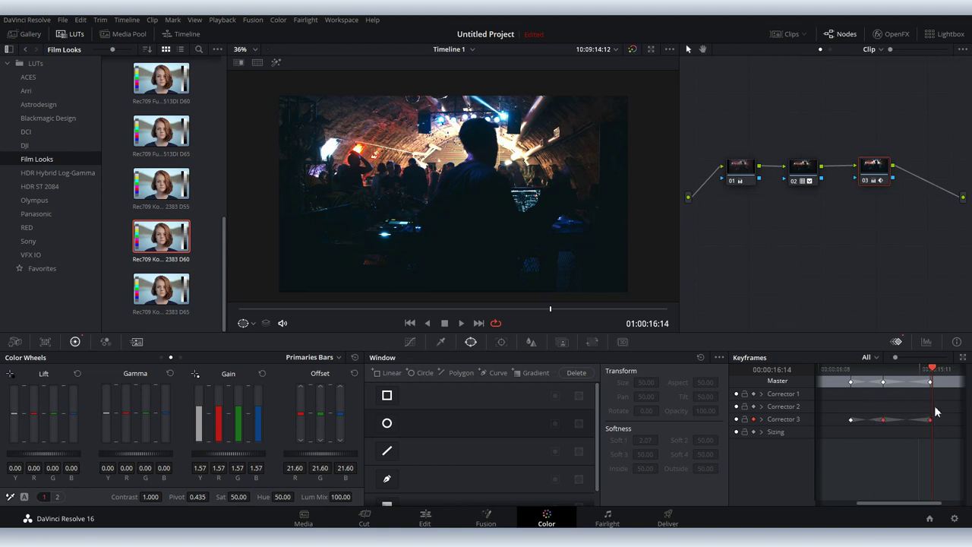
key("Delete")
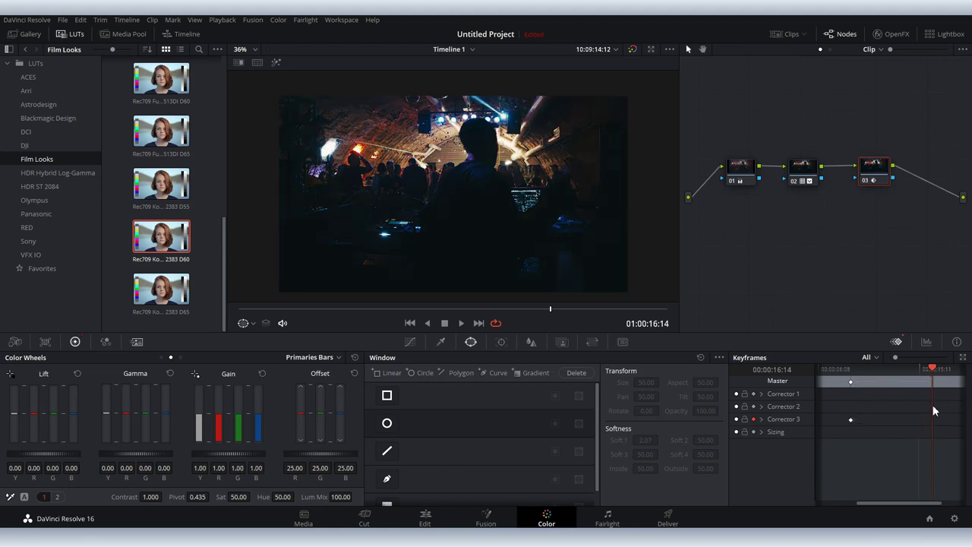
Expand Corrector 3 into its parameter tracks with the playhead at 01:00:09:03.
left_click(850, 373)
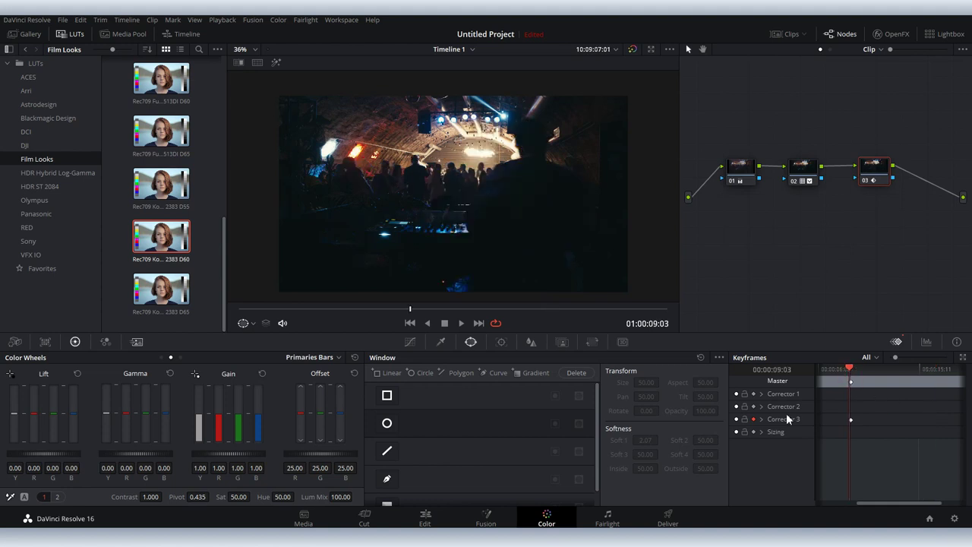
left_click(762, 420)
scroll(767, 430, "down", 5)
scroll(771, 434, "up", 2)
scroll(774, 435, "up", 1)
scroll(773, 435, "up", 2)
scroll(775, 434, "up", 1)
scroll(773, 429, "up", 1)
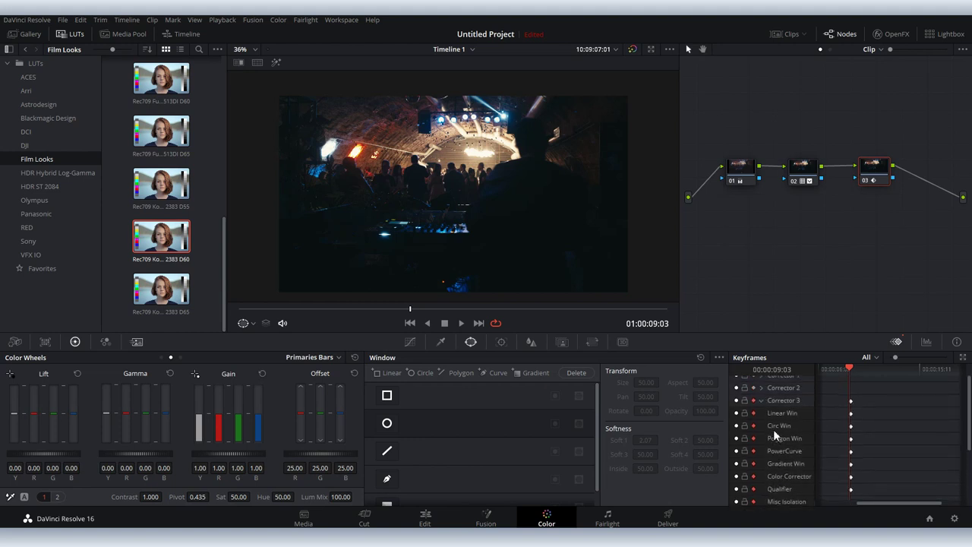
Keyframe gain at 2.12 at 01:00:10:15 and 0.42 at 01:00:12:07.
left_click_drag(850, 373, 867, 374)
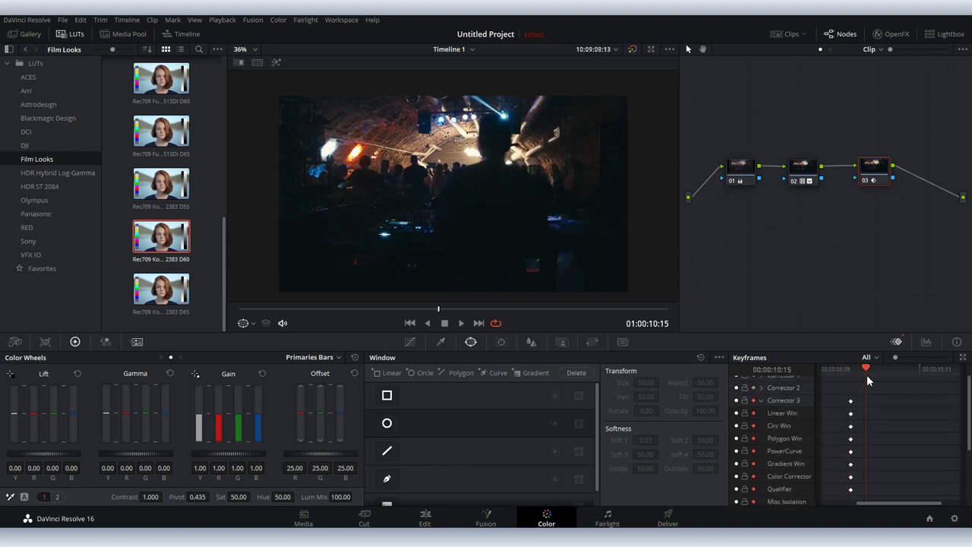
left_click_drag(230, 454, 260, 456)
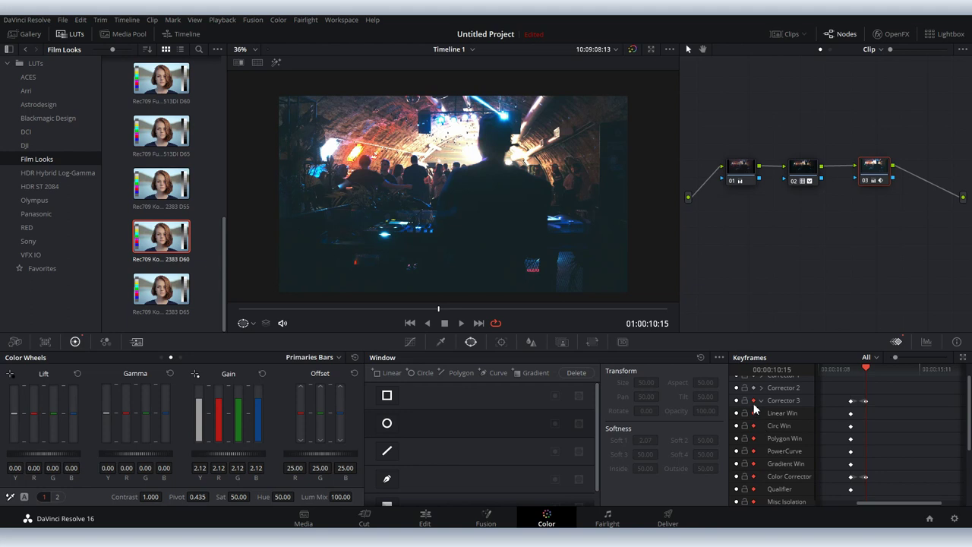
left_click(752, 401)
left_click_drag(871, 369, 884, 370)
left_click_drag(251, 454, 205, 453)
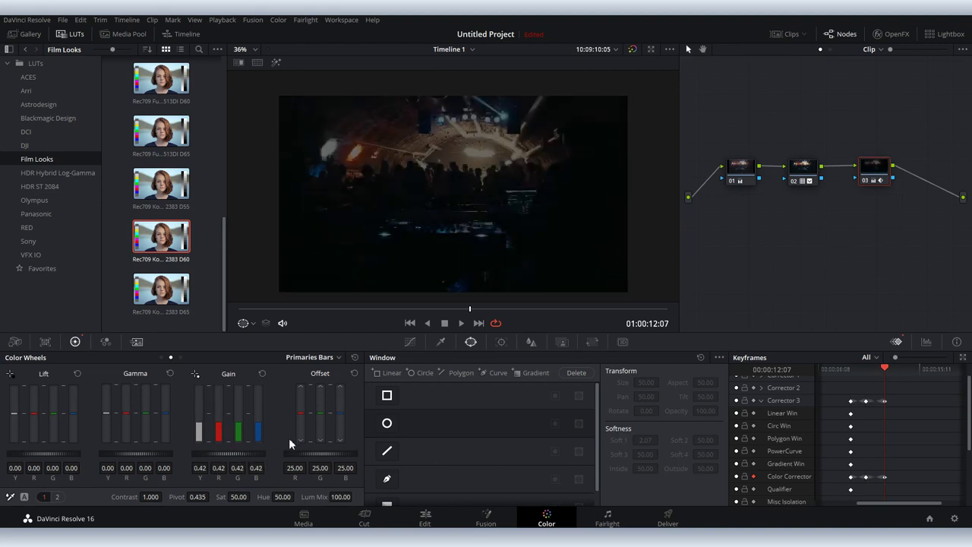
Add a circular window to Corrector 3 and position it near the frame centre.
left_click(386, 423)
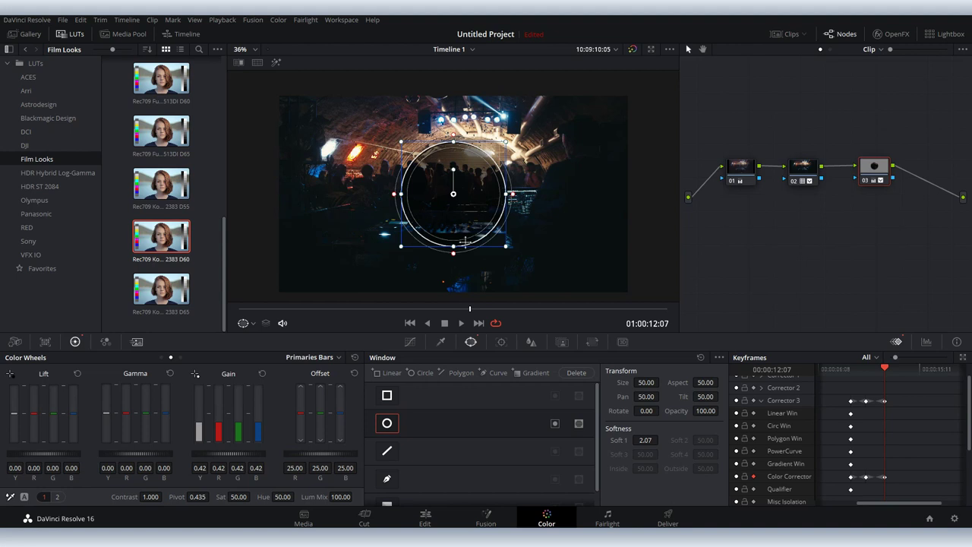
left_click_drag(465, 242, 363, 222)
mouse_move(388, 170)
left_mouse_down()
mouse_move(537, 195)
mouse_move(593, 183)
left_mouse_up()
left_click_drag(885, 368, 919, 375)
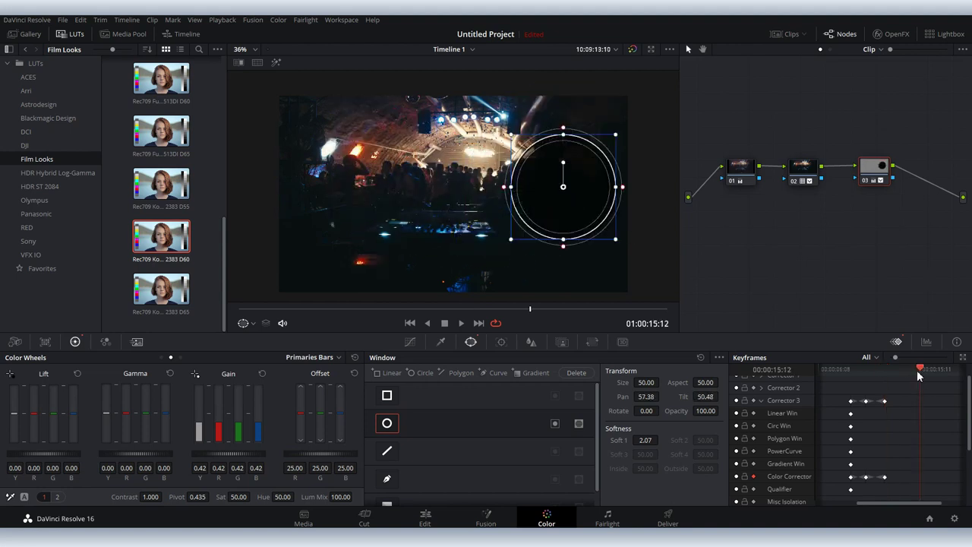
left_click_drag(580, 194, 478, 215)
Move the circle past the left edge at 01:00:13:04, then back onto the image at 01:00:12:07.
left_click_drag(921, 371, 895, 383)
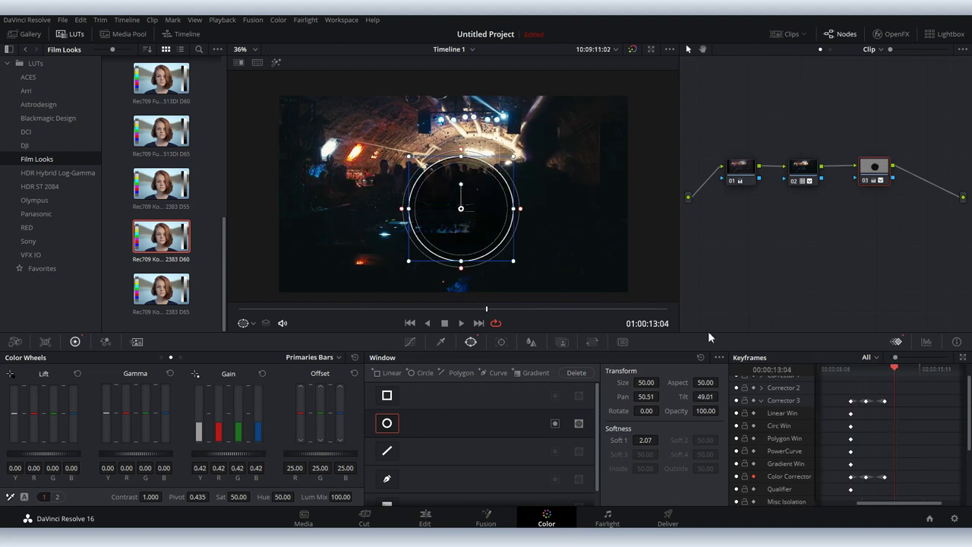
left_click_drag(461, 208, 222, 186)
left_click_drag(382, 233, 515, 227)
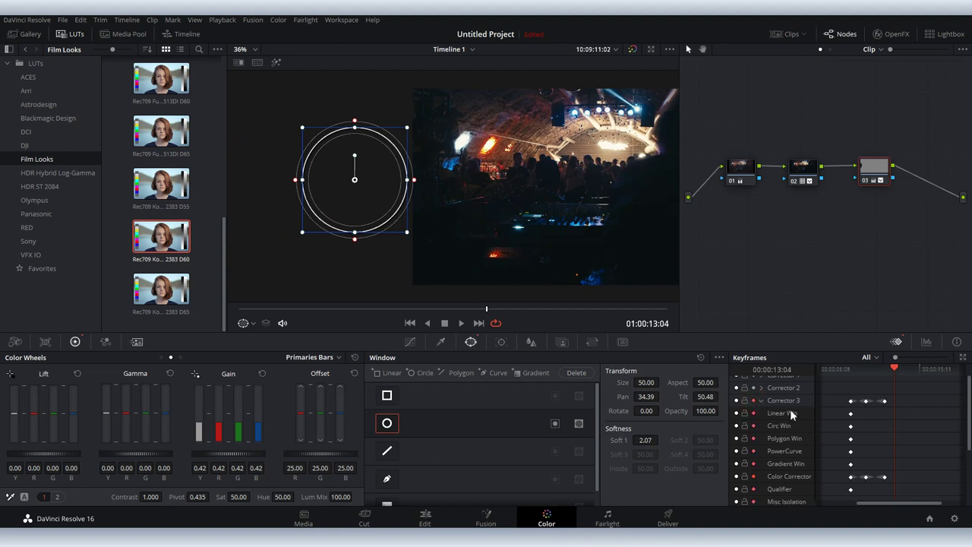
left_click_drag(893, 370, 887, 381)
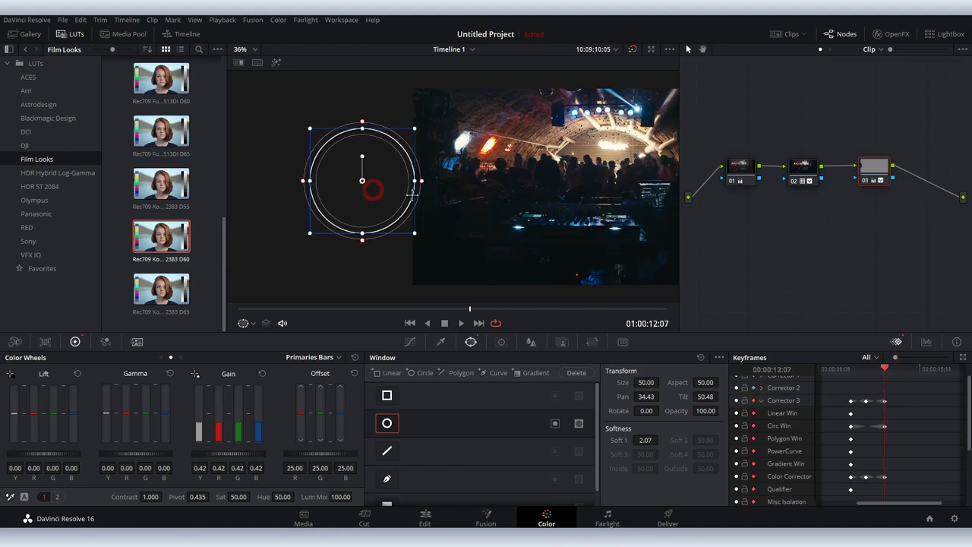
left_click_drag(372, 190, 594, 201)
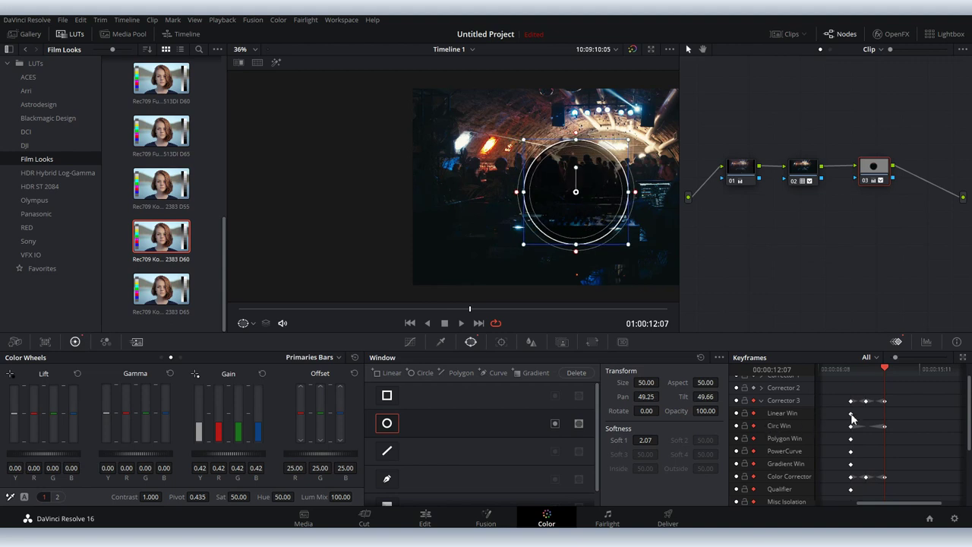
Fit the image to the viewer, push the circle past the right edge, and play the animation.
key("shift+z")
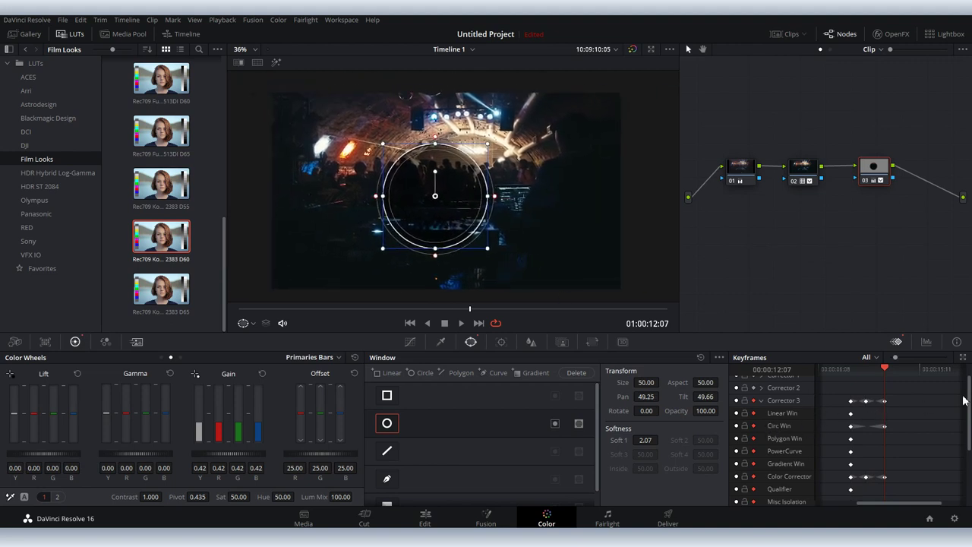
left_click_drag(886, 369, 885, 370)
scroll(881, 370, "up", 3)
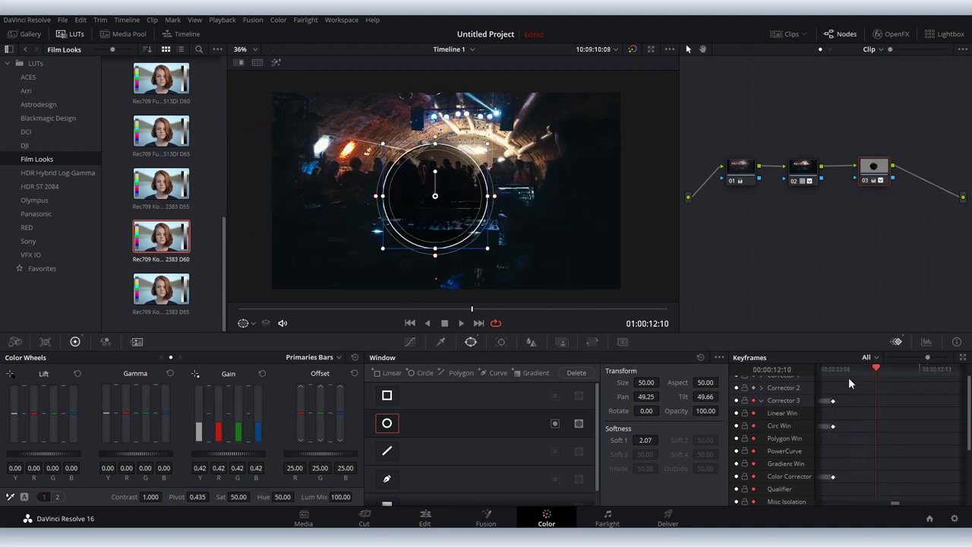
scroll(530, 270, "down", 1)
left_click_drag(443, 212, 656, 213)
scroll(906, 382, "down", 3)
left_click_drag(874, 370, 865, 378)
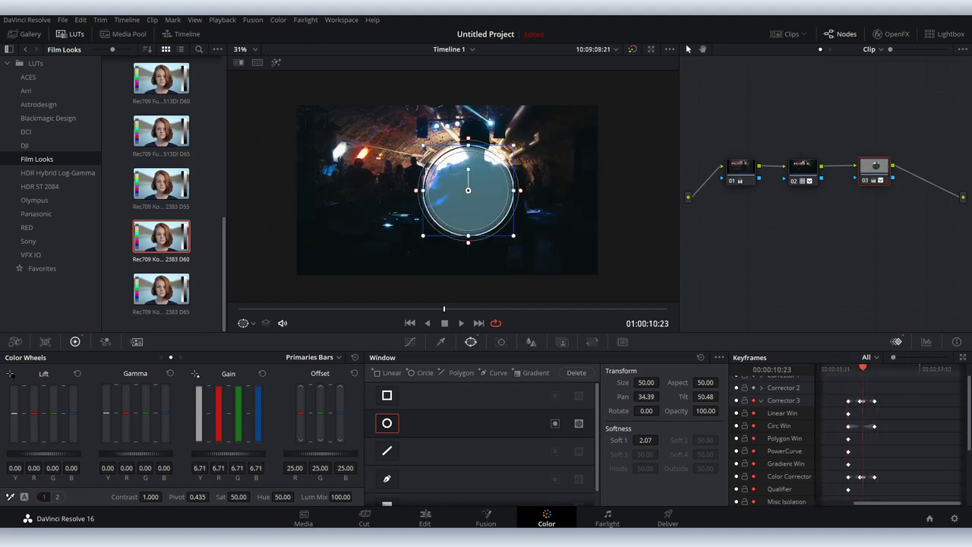
key("space")
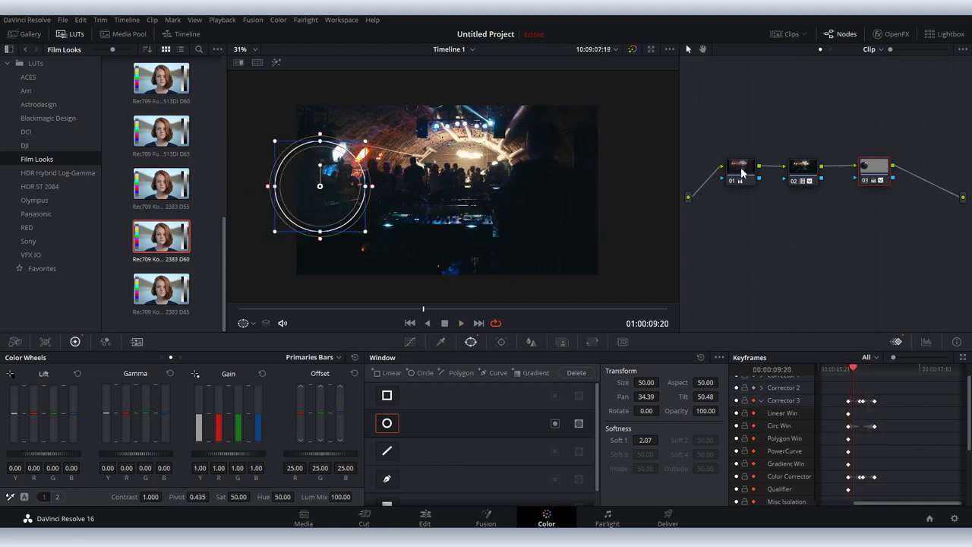
Switch to node 02, stop playback, and select Corrector 3's PowerCurve, Linear Win and other keyframes.
left_click(802, 168)
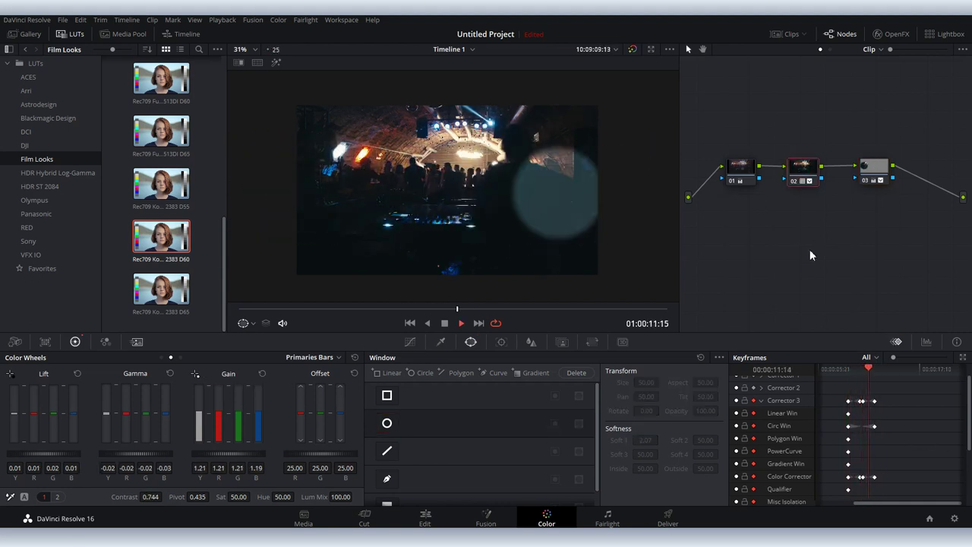
key("space")
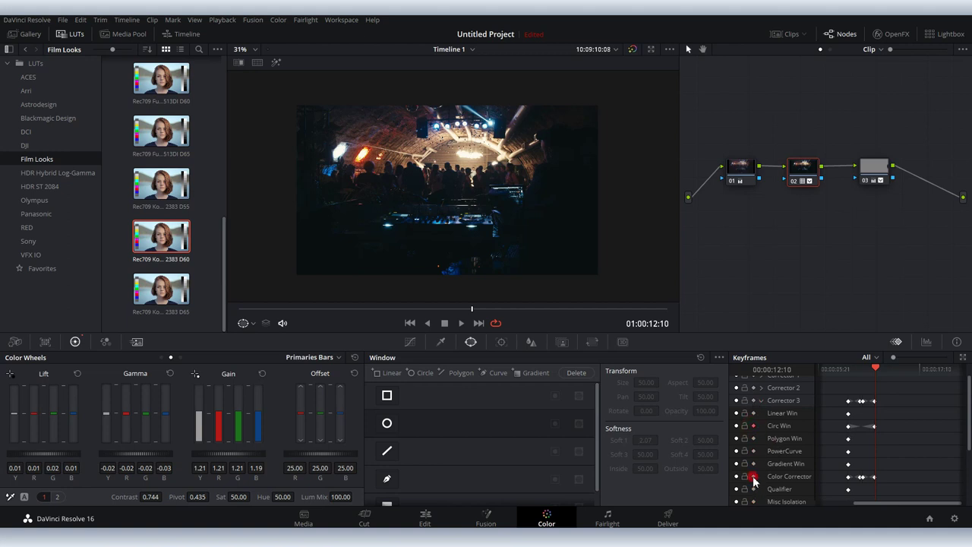
left_click(848, 451)
left_click(848, 414)
left_click_drag(839, 415, 882, 392)
scroll(905, 413, "down", 1)
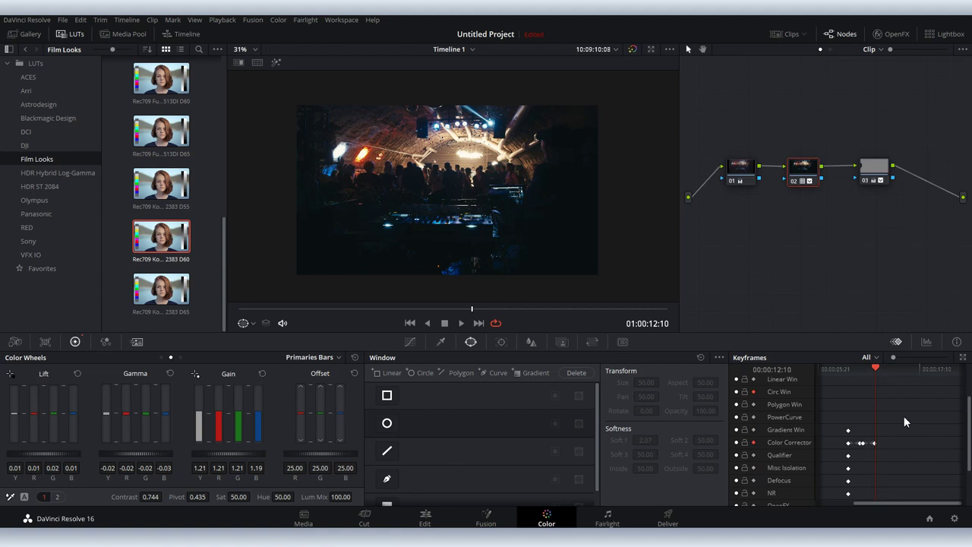
Delete every Corrector 3 keyframe in the Keyframes panel, returning gain to 1.00.
left_click(903, 417)
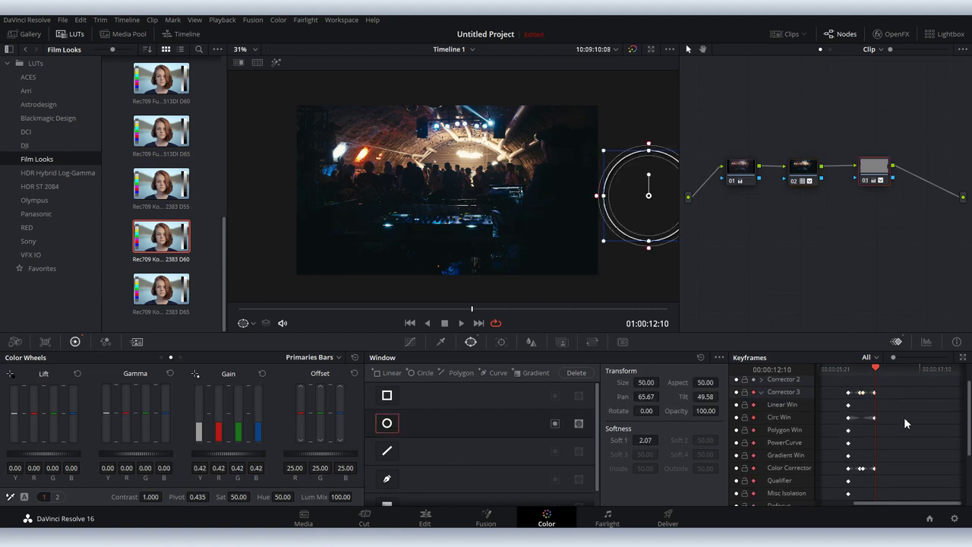
left_click_drag(889, 389, 849, 418)
key("Delete")
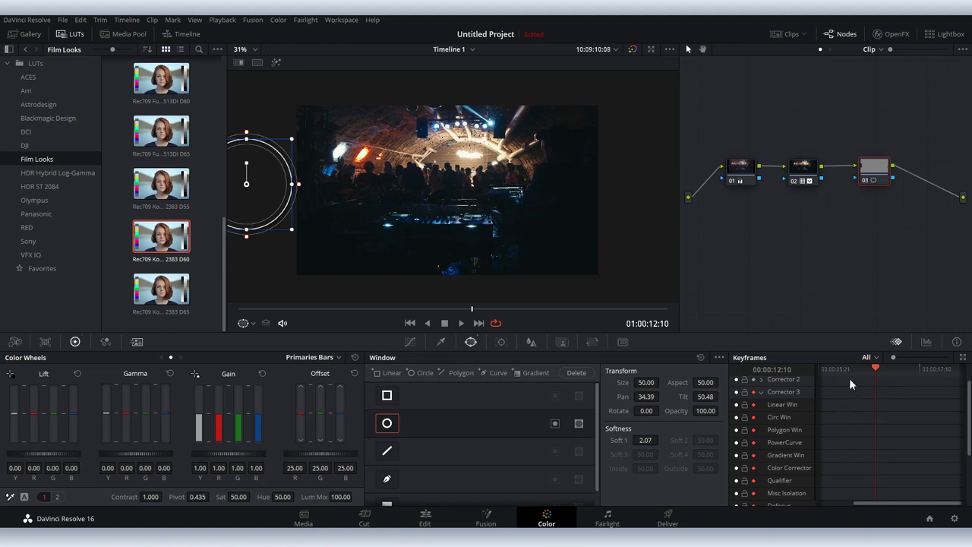